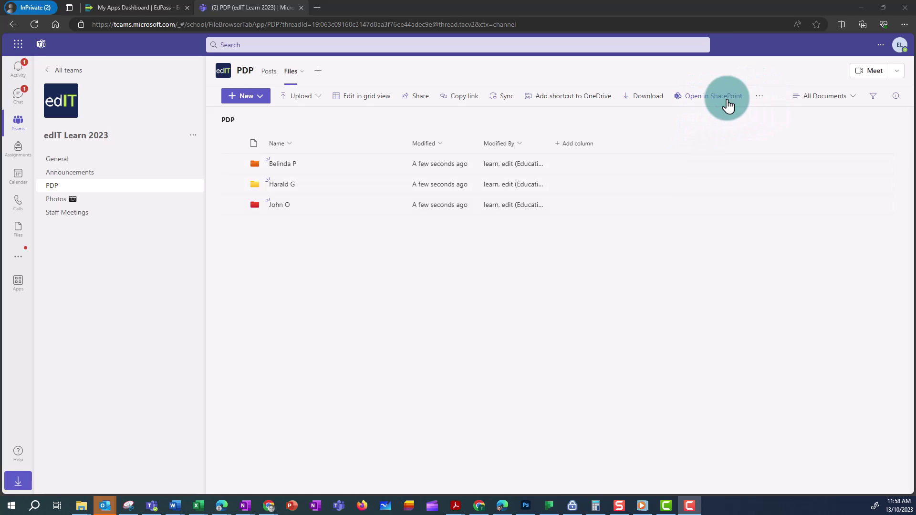
click(706, 105)
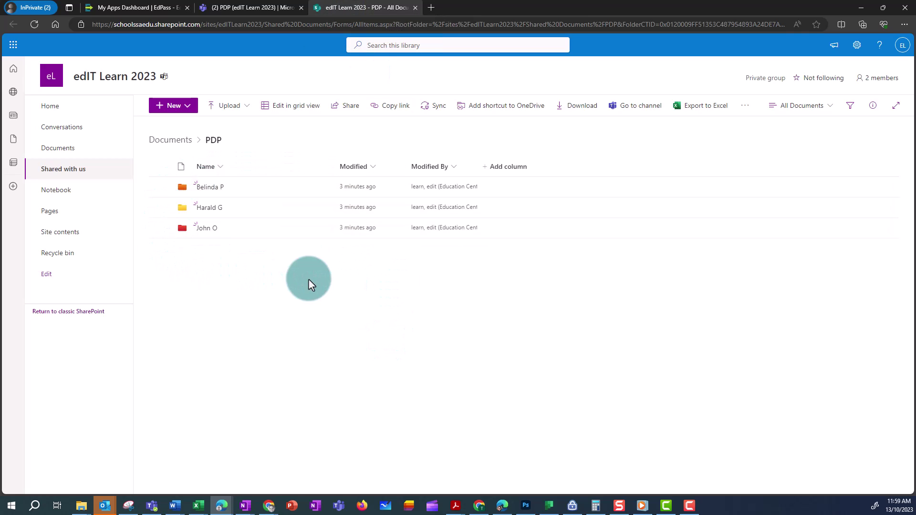
right_click(217, 238)
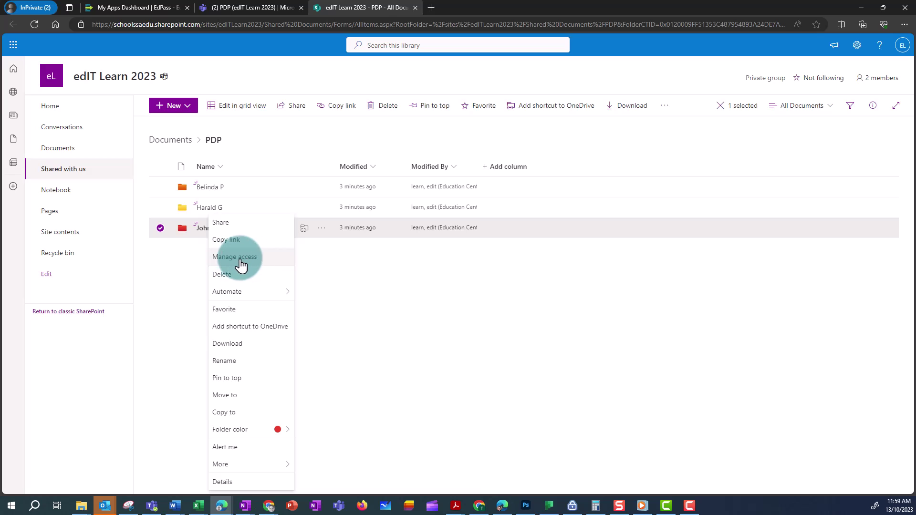
click(395, 286)
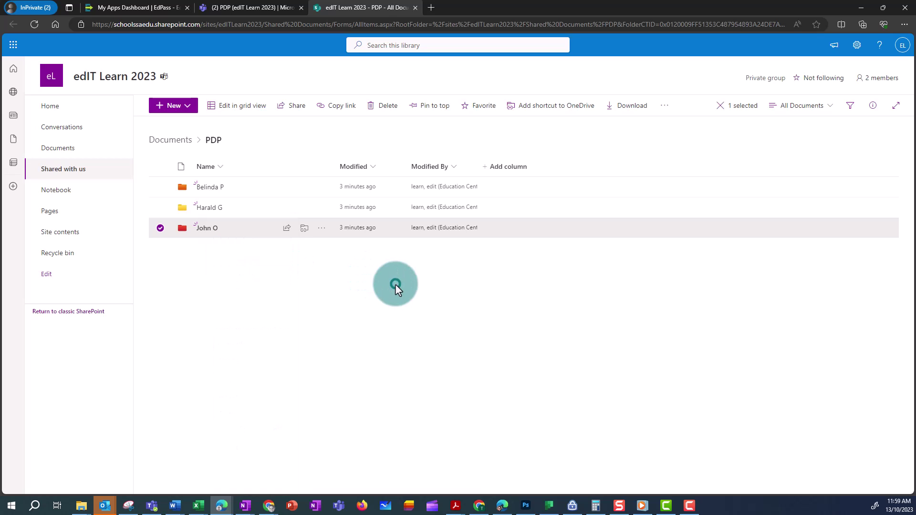
click(322, 228)
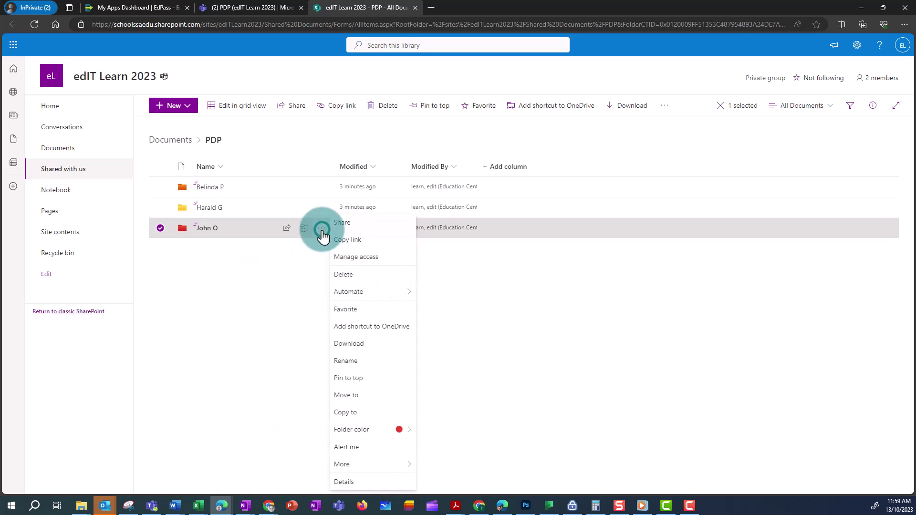
click(361, 257)
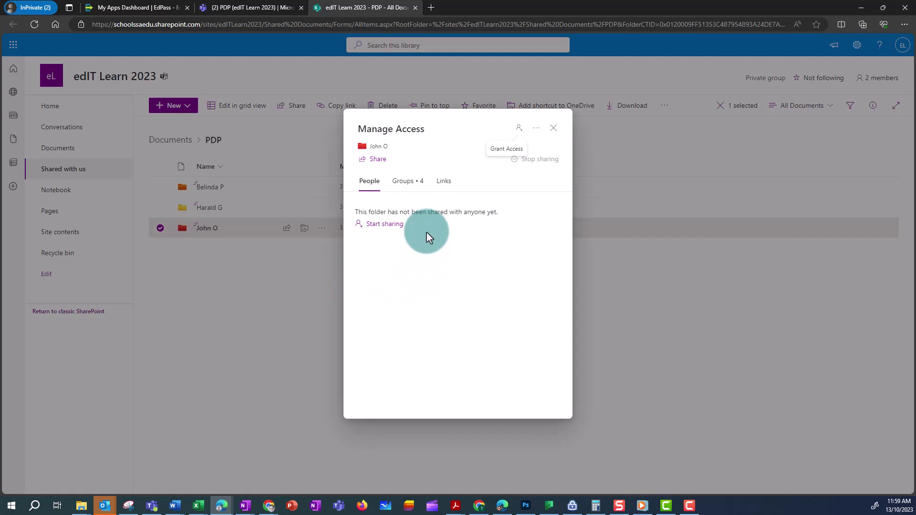
click(407, 182)
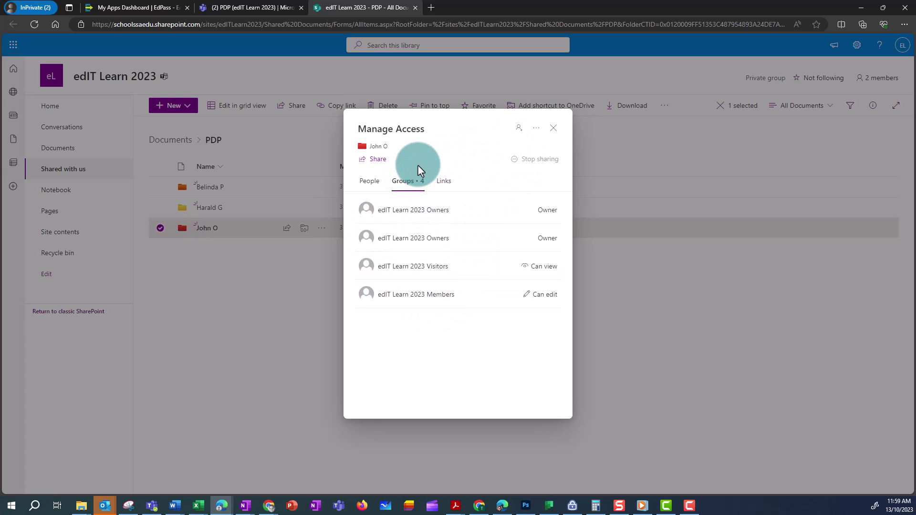
click(534, 134)
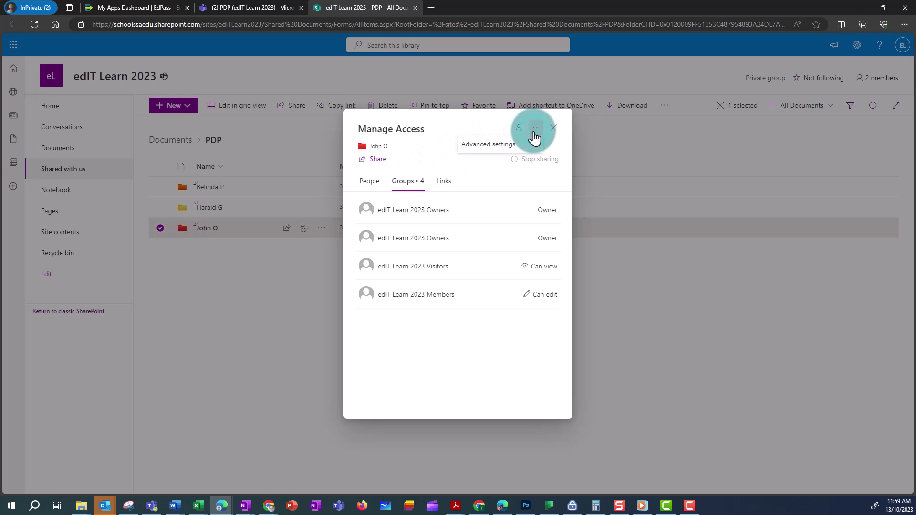
click(497, 152)
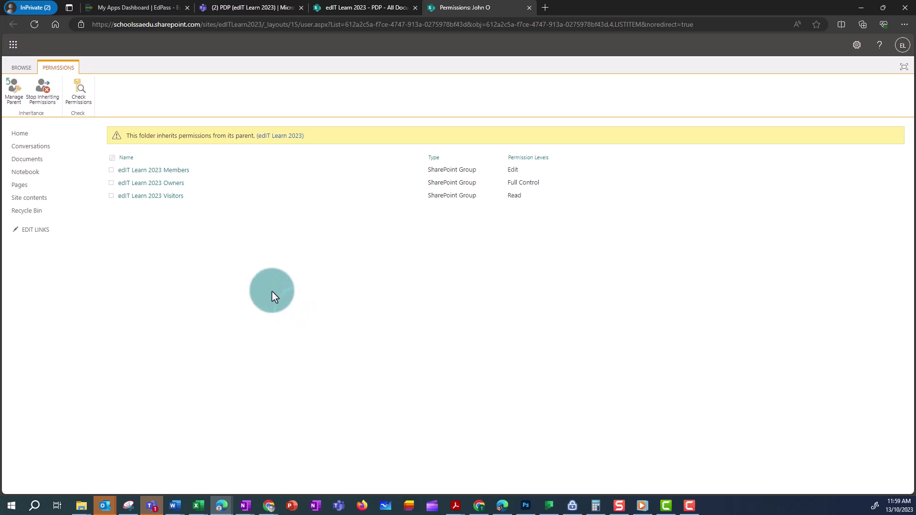
Step: Stop the John O folder inheriting permissions, confirming unique permissions
click(42, 103)
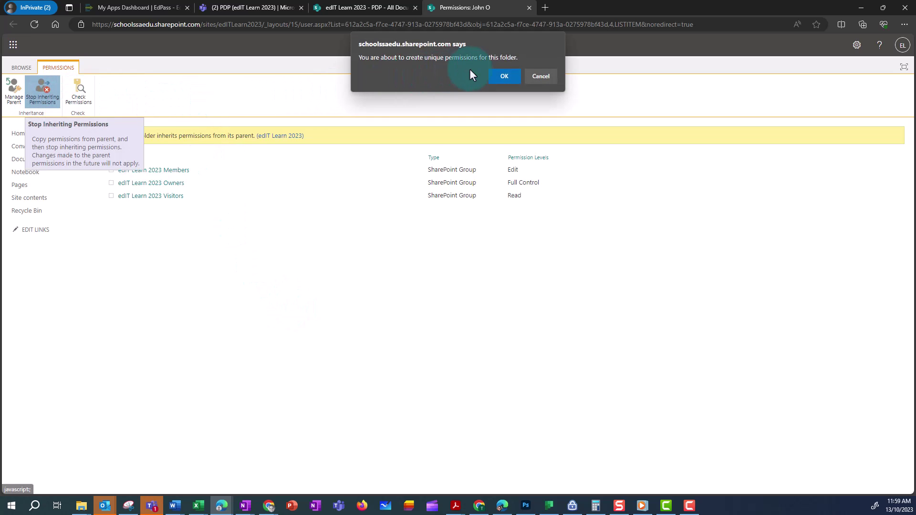
click(502, 76)
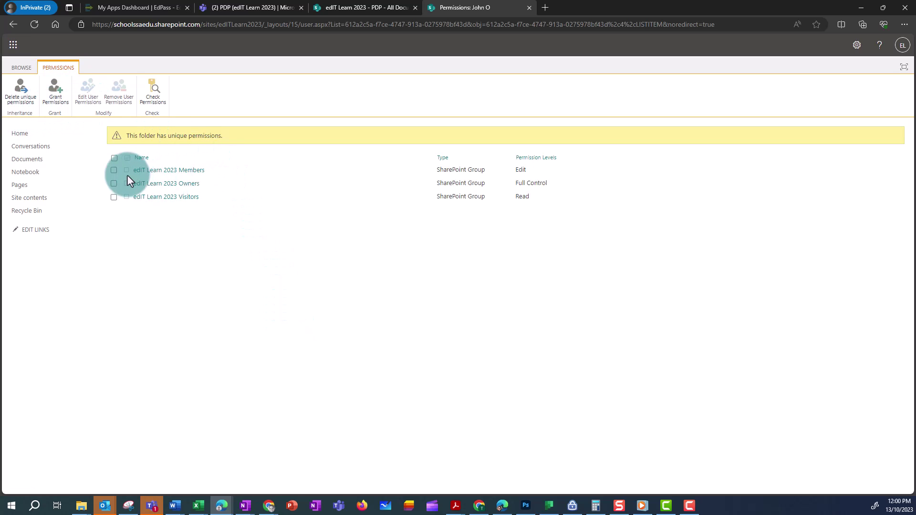
click(114, 171)
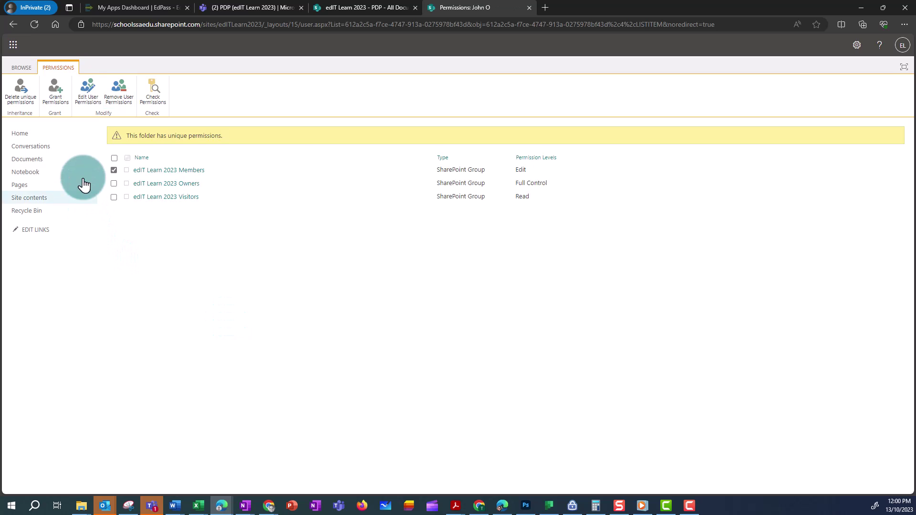
click(119, 95)
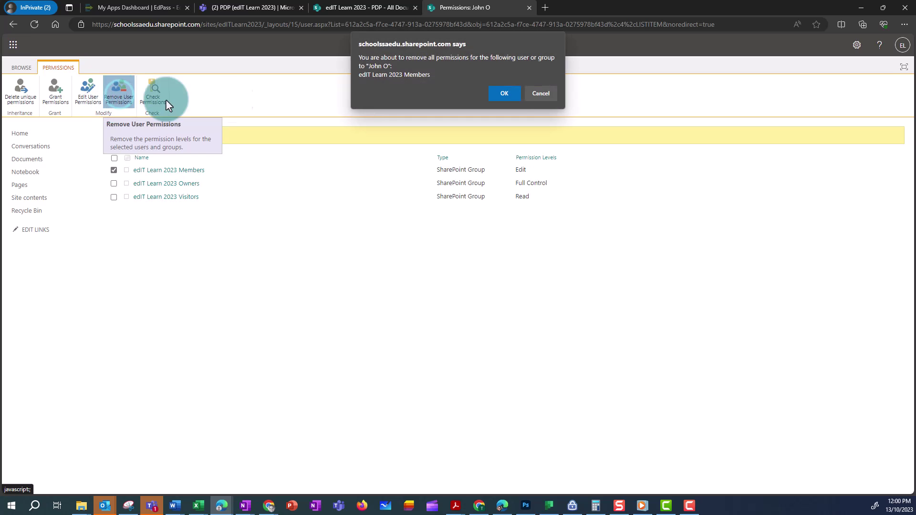
click(504, 94)
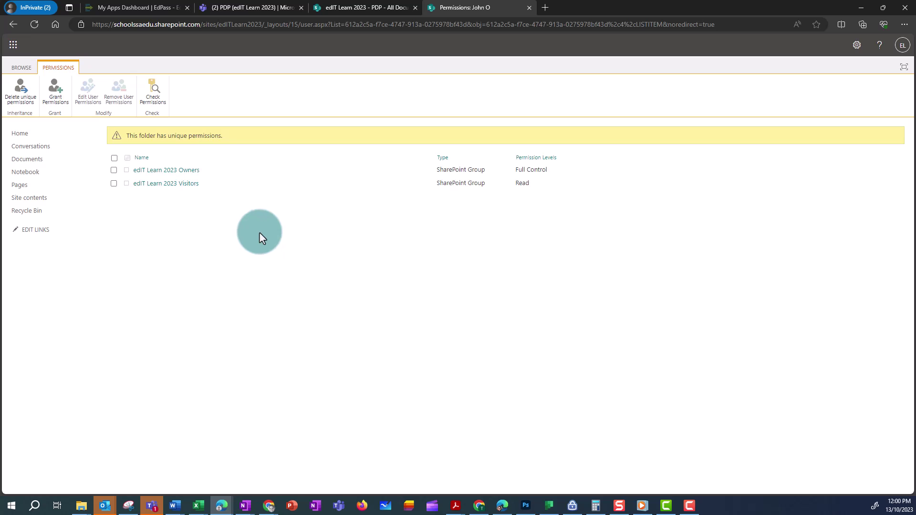
Step: Start granting folder permissions to the staff member, entering their e-mail address and picking the suggestion
click(54, 96)
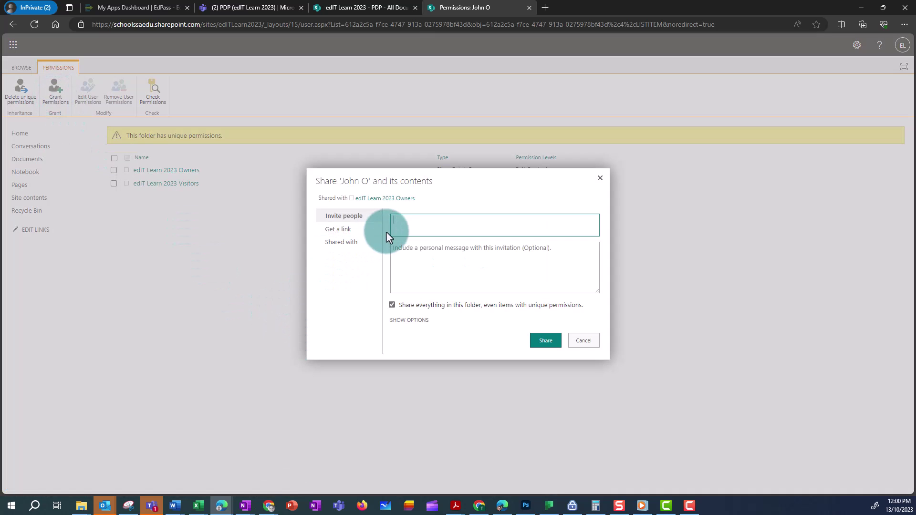
click(462, 225)
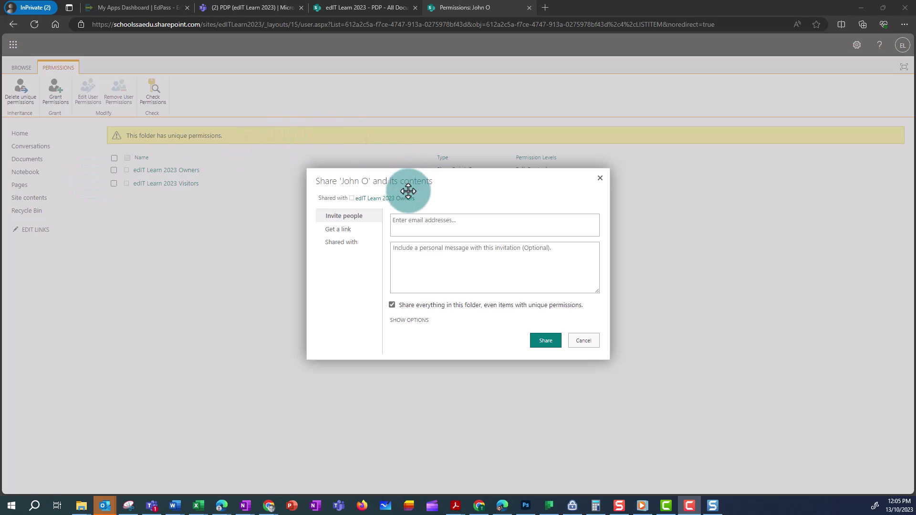
click(400, 219)
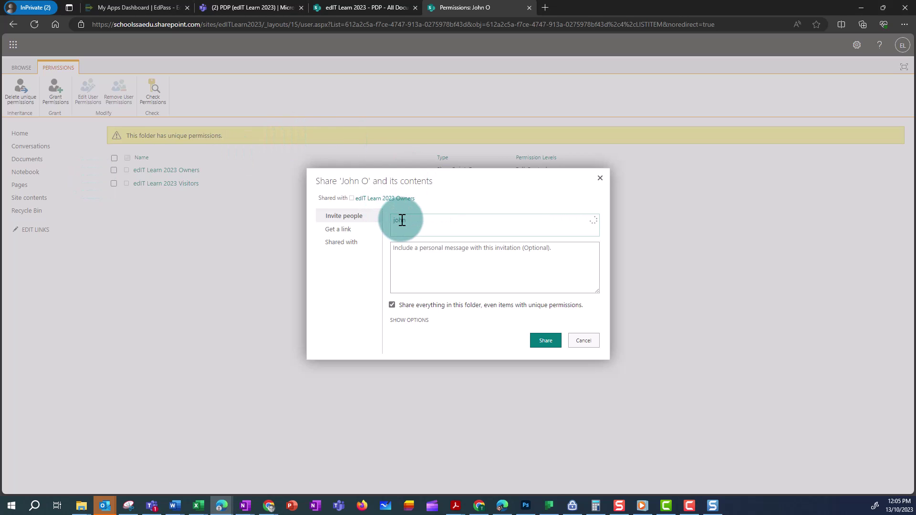
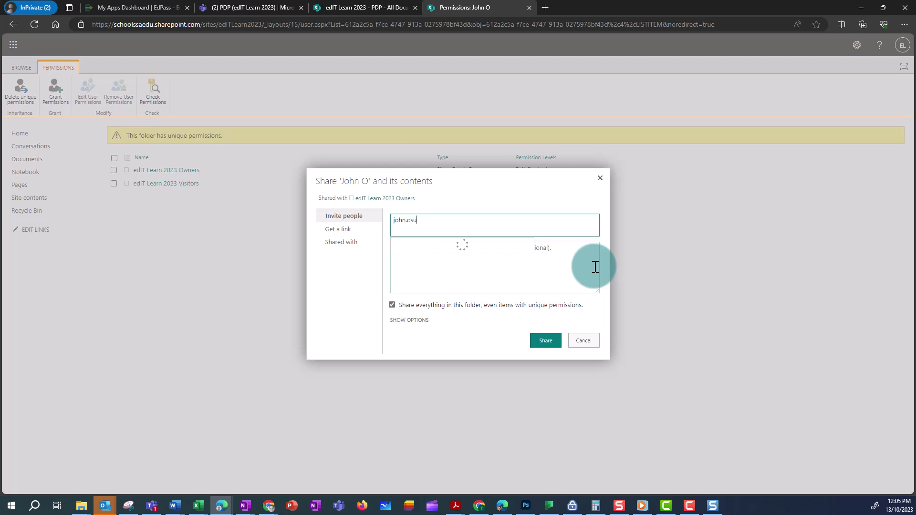
click(467, 248)
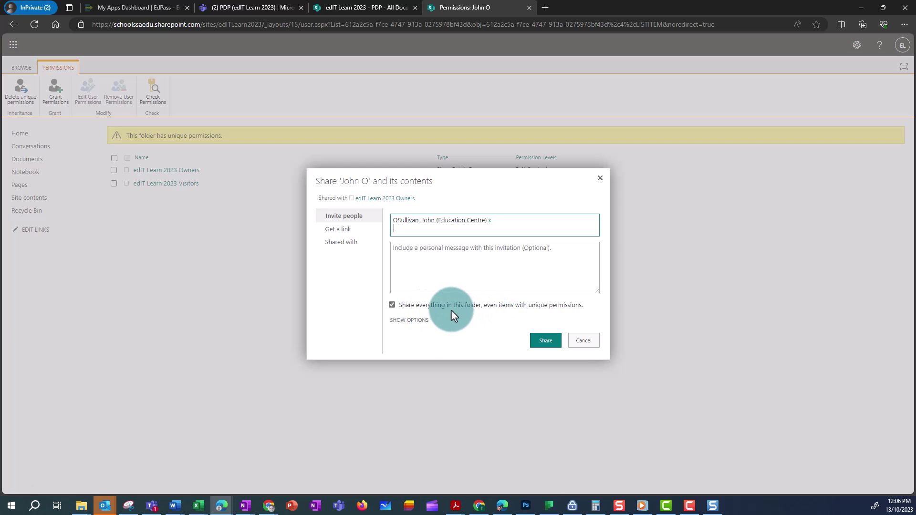
Step: Share the folder with Edit permission, with the email invitation turned off
click(426, 320)
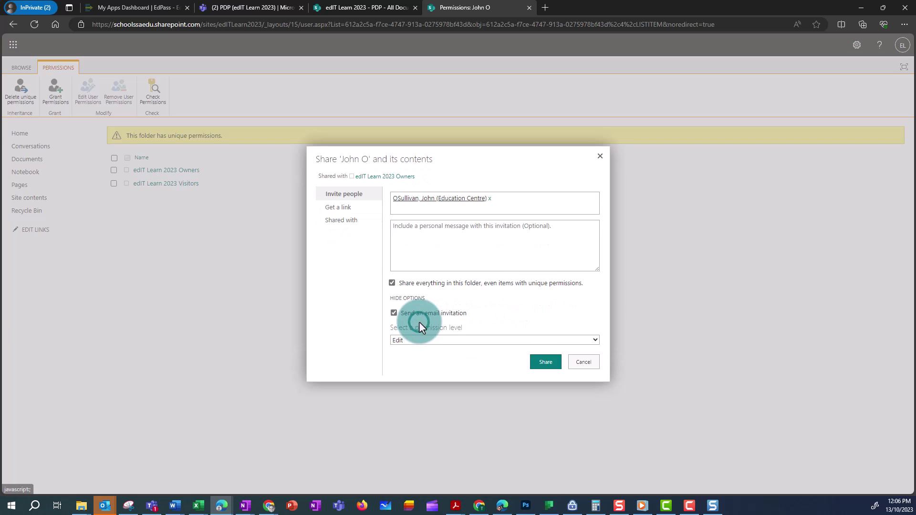
click(393, 313)
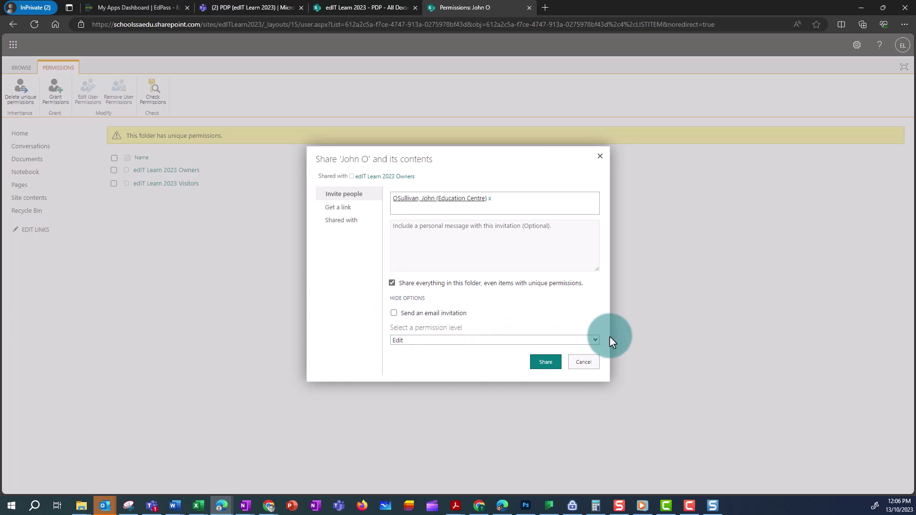
click(596, 339)
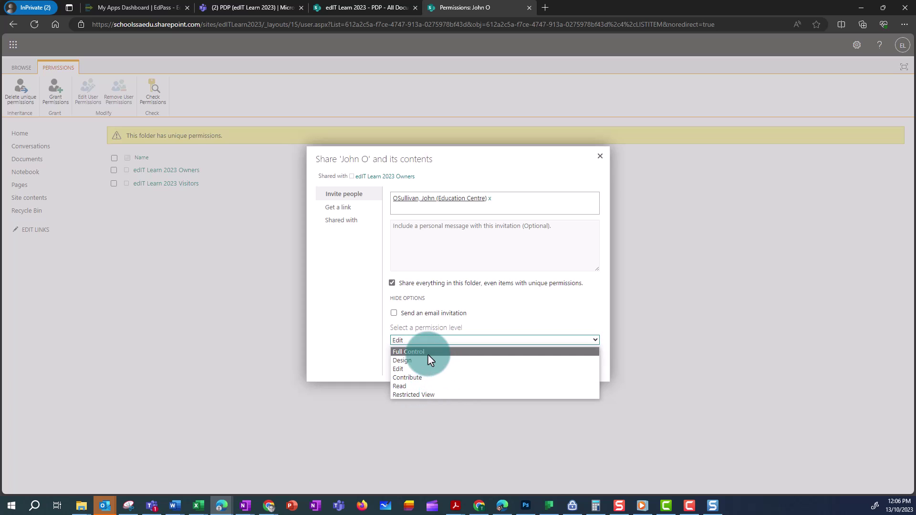
click(400, 369)
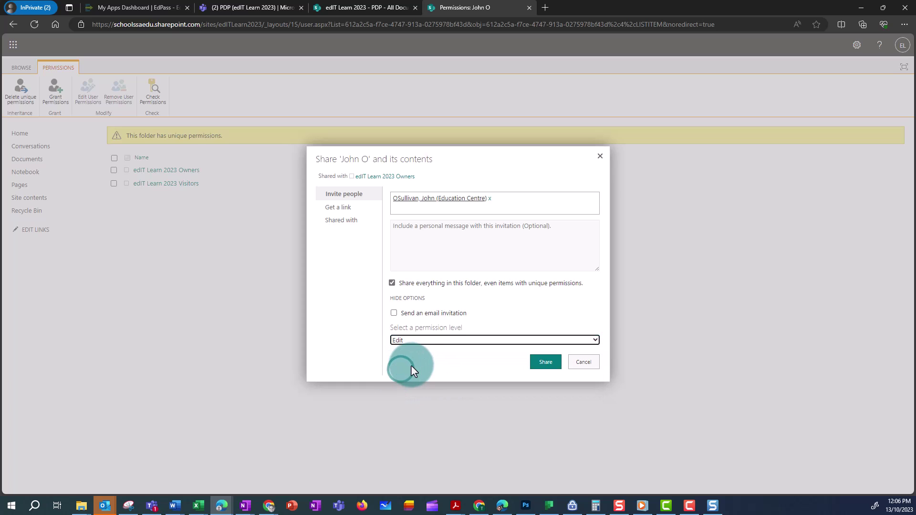
click(540, 363)
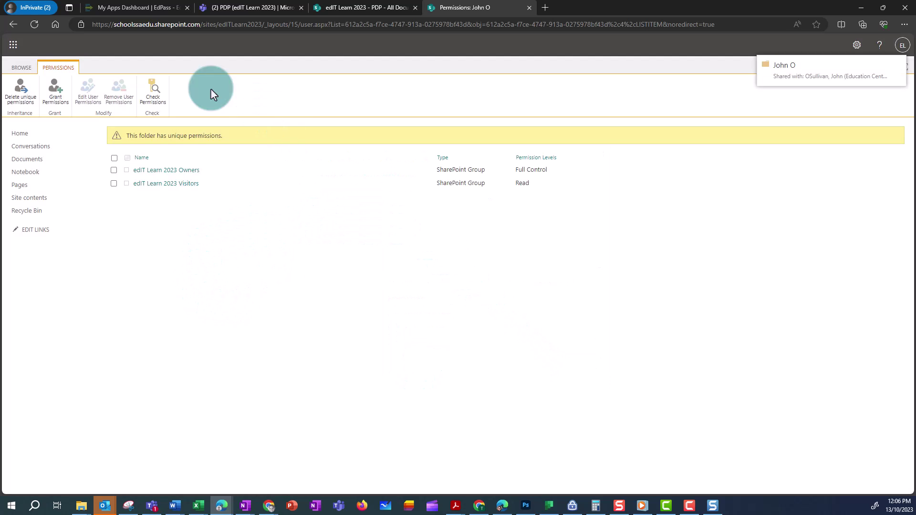
click(34, 24)
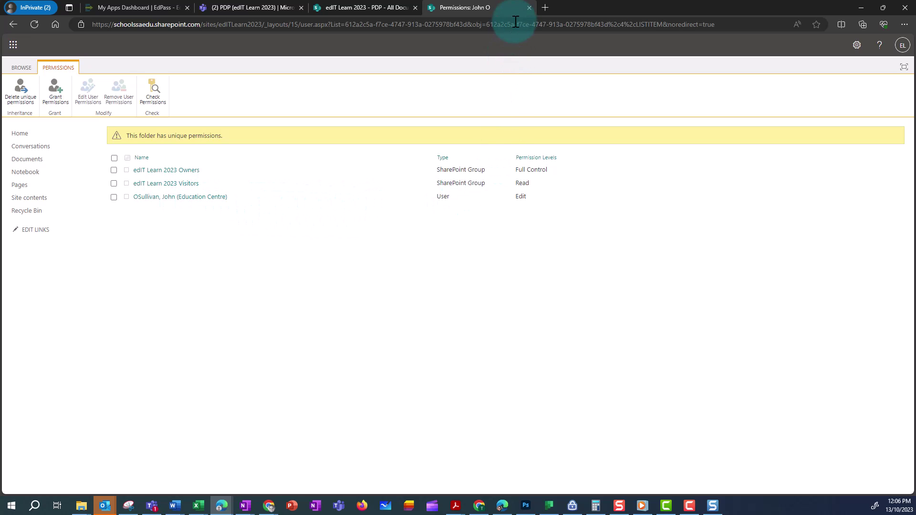
click(529, 8)
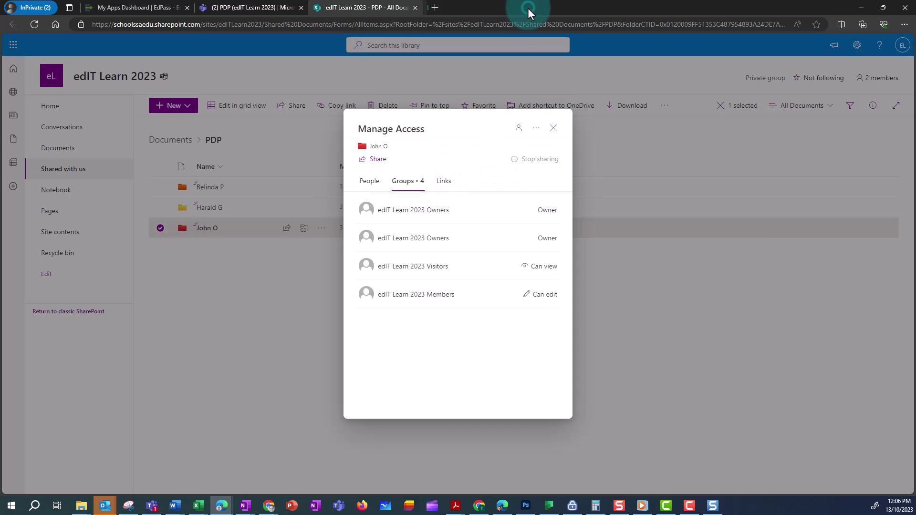
click(553, 128)
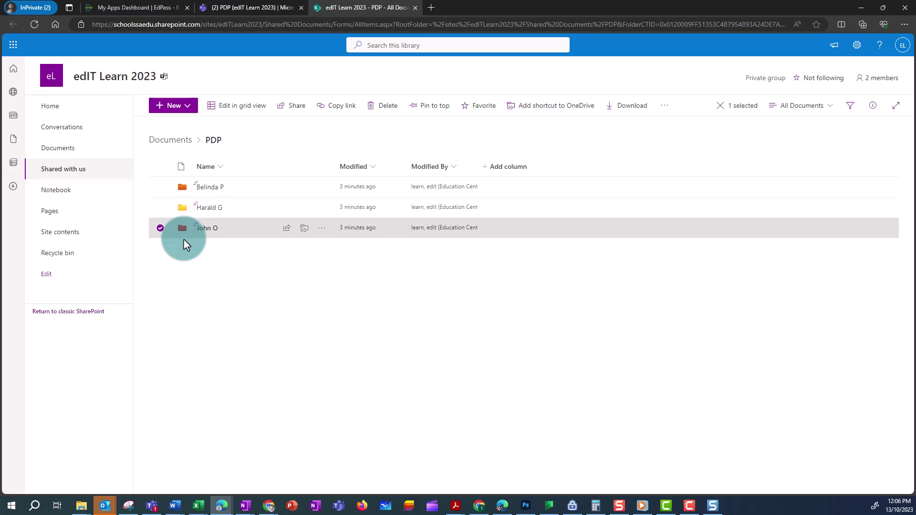
click(322, 228)
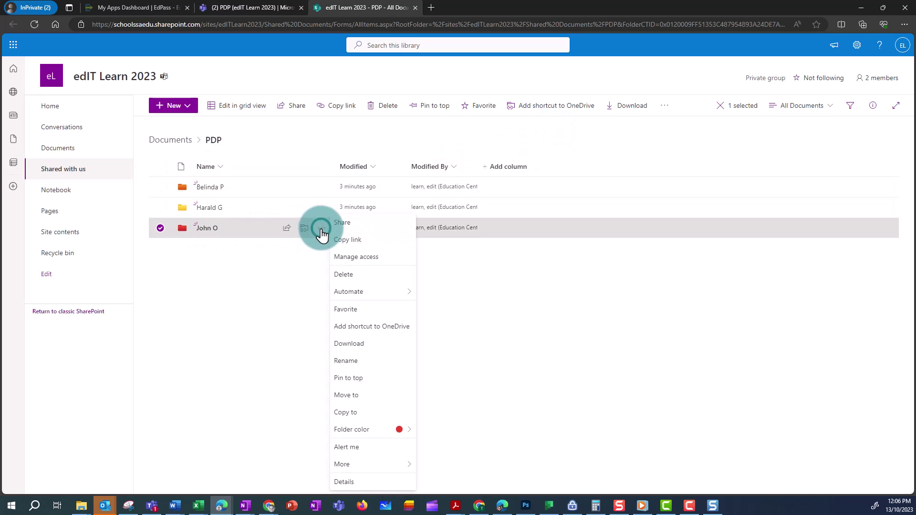
click(344, 257)
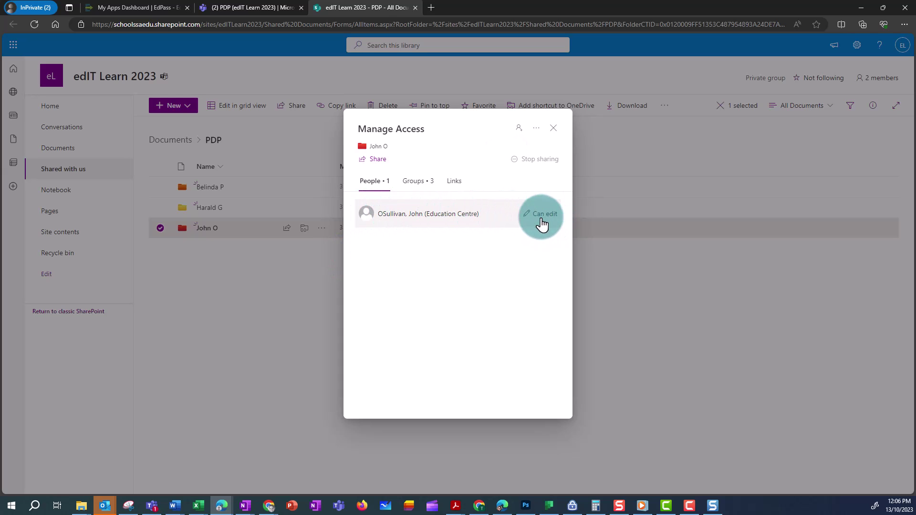
click(418, 186)
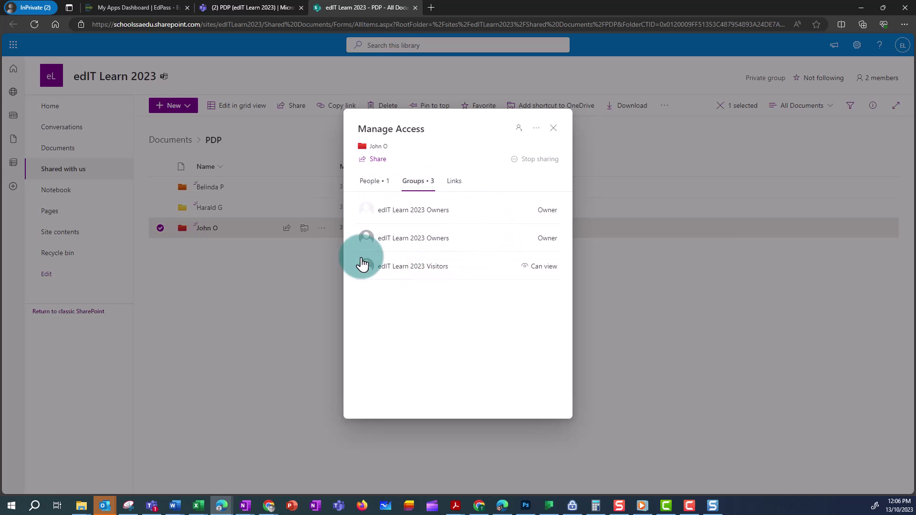
click(553, 128)
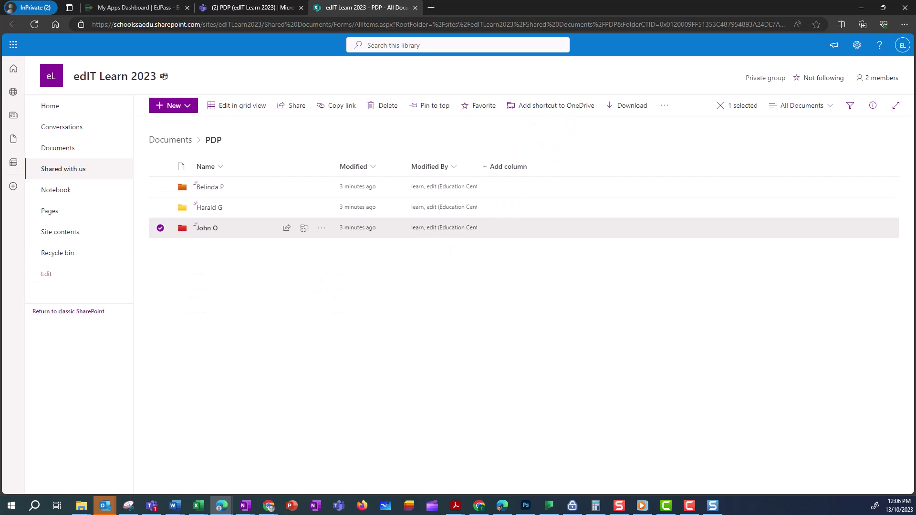